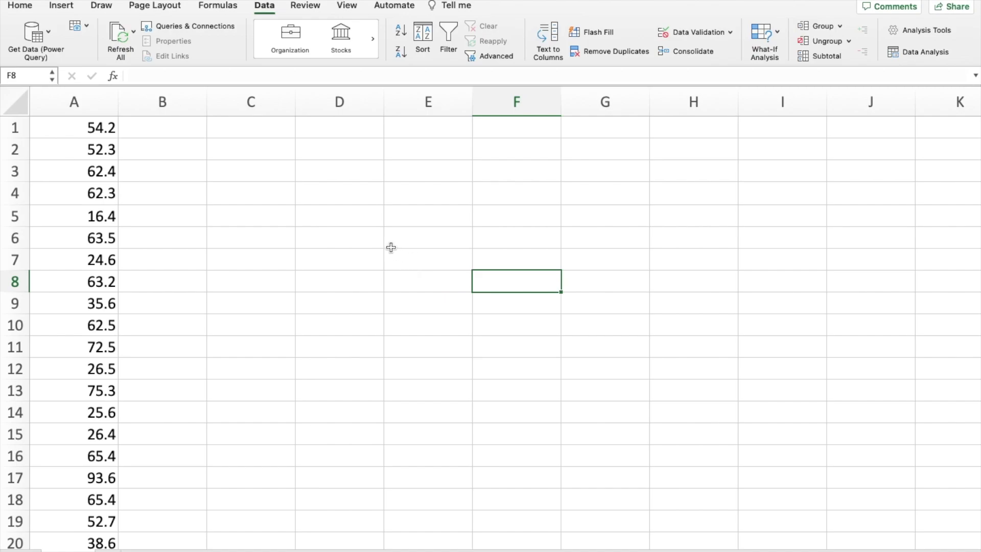
# Step: Look over the 25 values in column A, then switch to the Data ribbon
pyautogui.moveTo(107, 128); pyautogui.dragTo(81, 324)
pyautogui.click(171, 298)
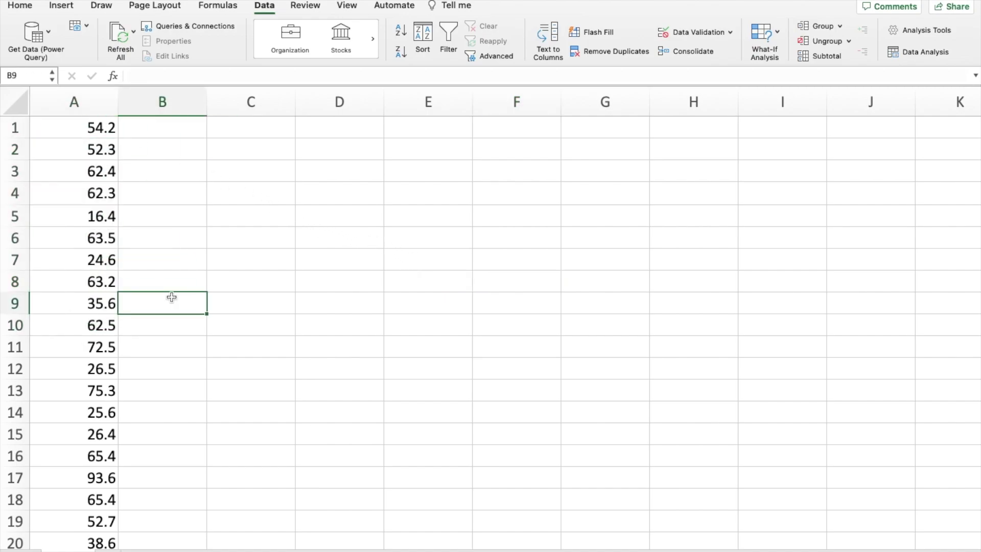
pyautogui.scroll(-5, 178, 285)
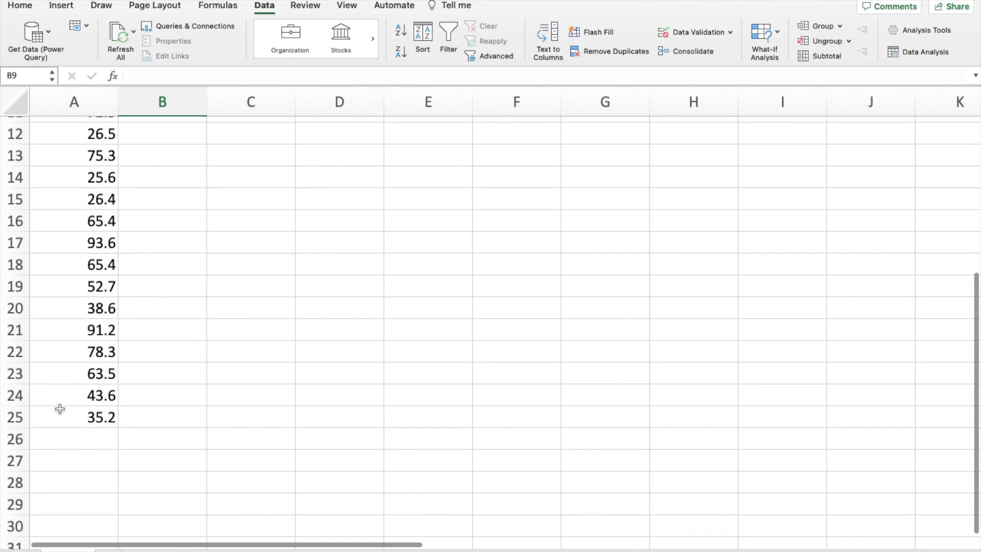
pyautogui.moveTo(60, 412); pyautogui.dragTo(108, 75)
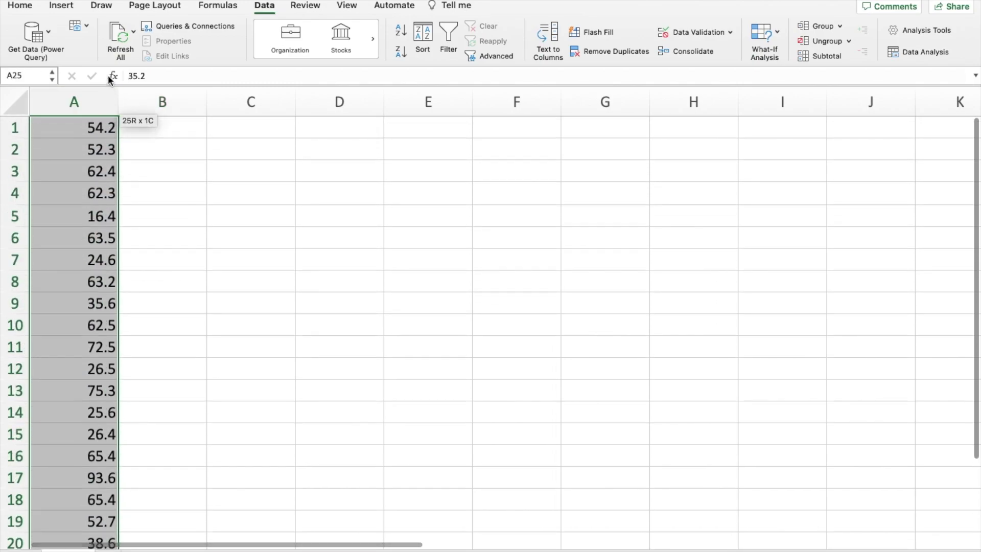
pyautogui.click(396, 279)
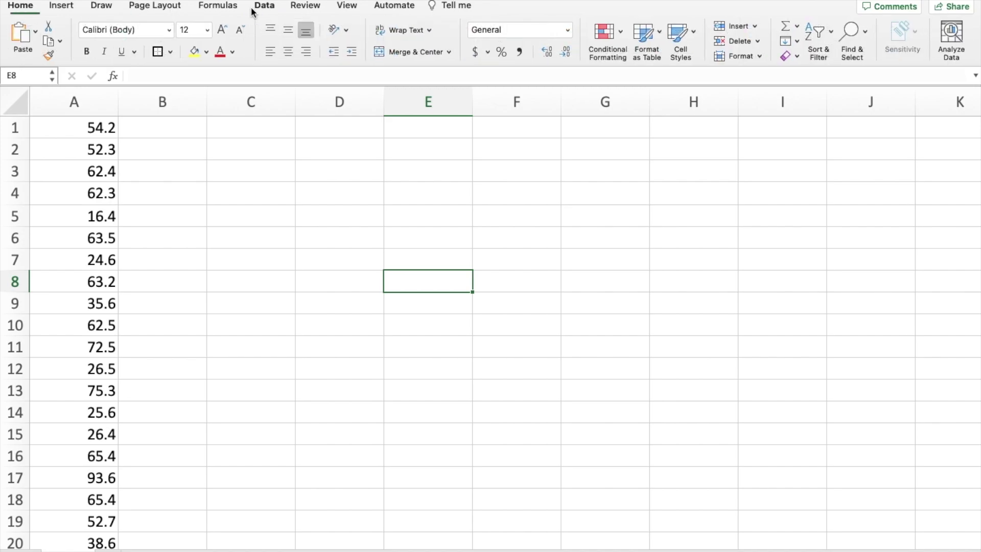
pyautogui.click(270, 8)
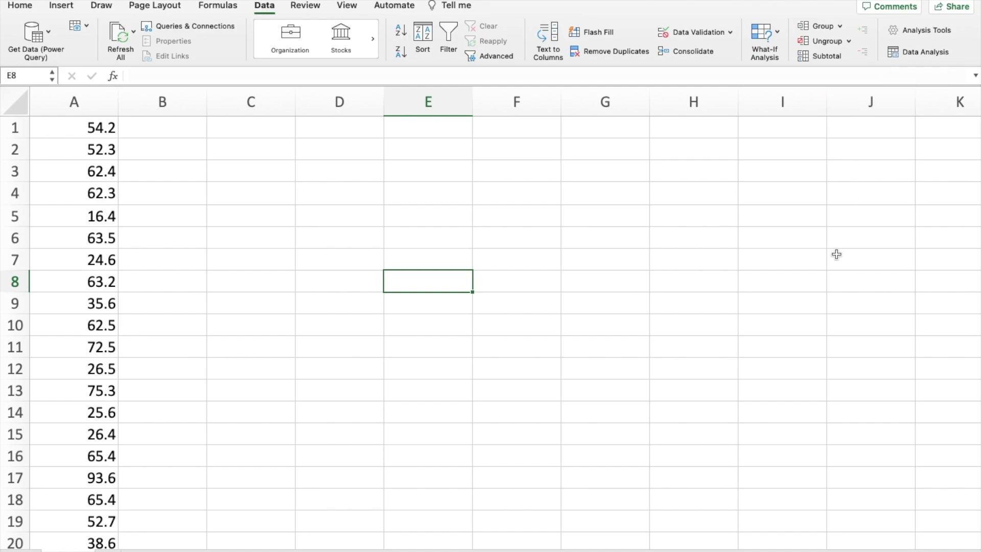
# Step: Read the column Z note on enabling Analysis Toolpack (File, Options, Add-ins), then return to column A
pyautogui.hscroll(10, 821, 306)
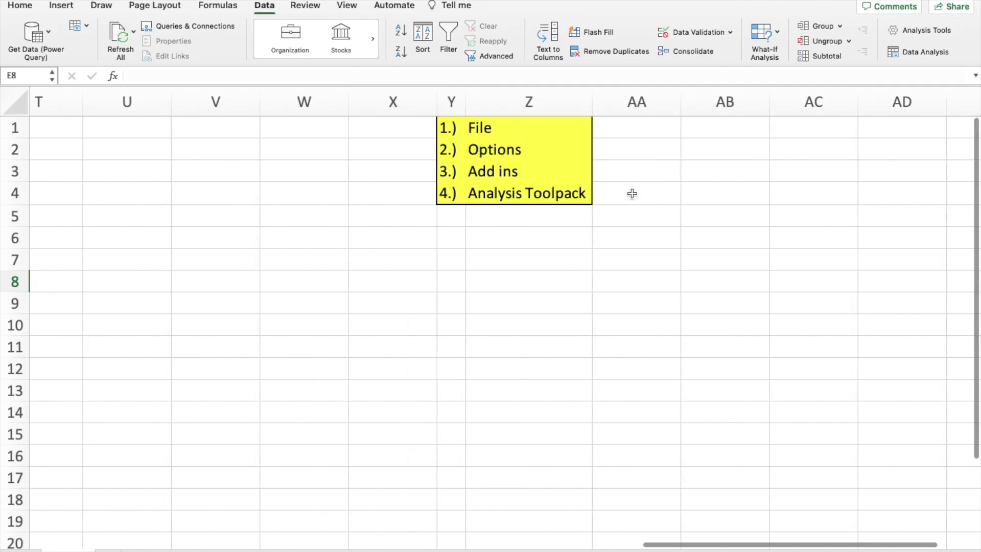
pyautogui.moveTo(519, 151); pyautogui.dragTo(519, 171)
pyautogui.click(518, 135)
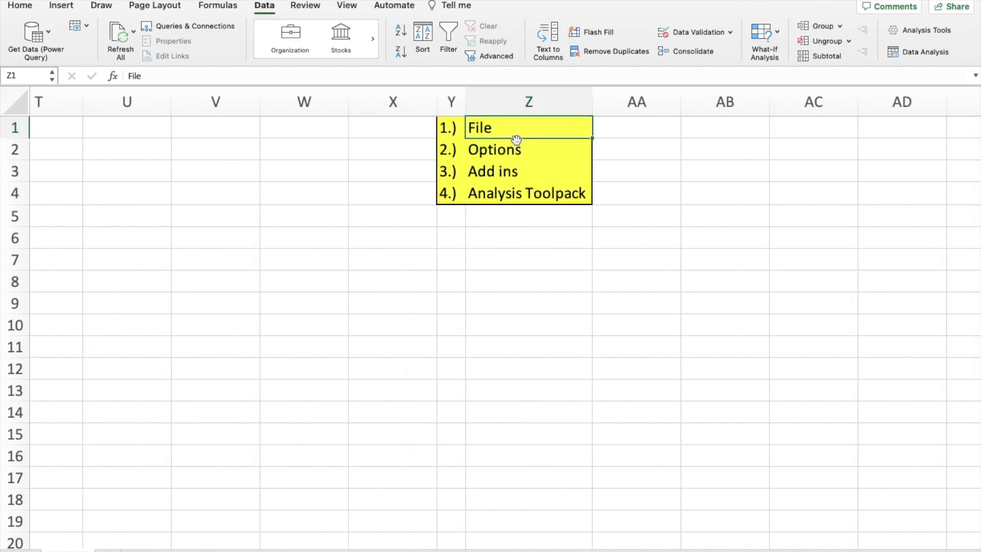
pyautogui.press('Down')
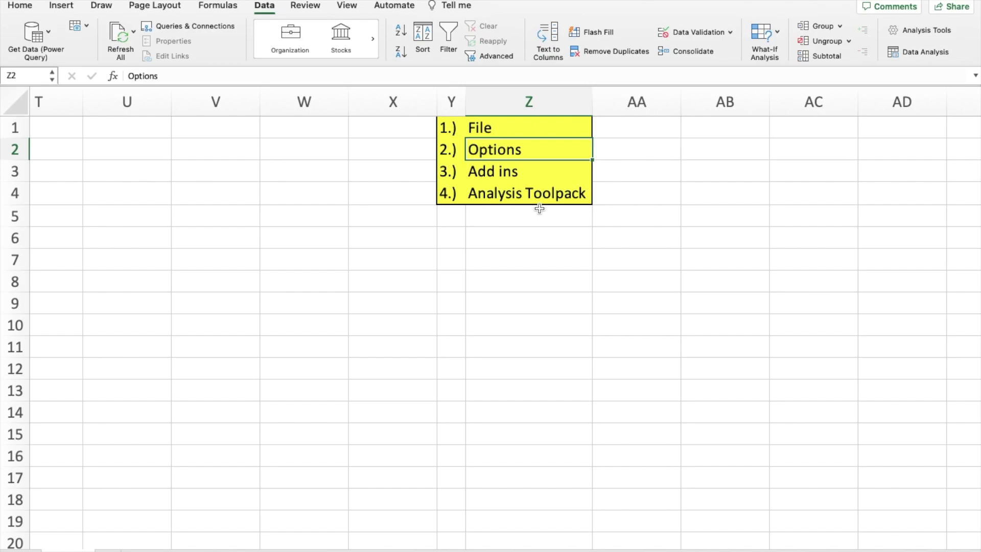
pyautogui.press('Down')
pyautogui.press('Down')
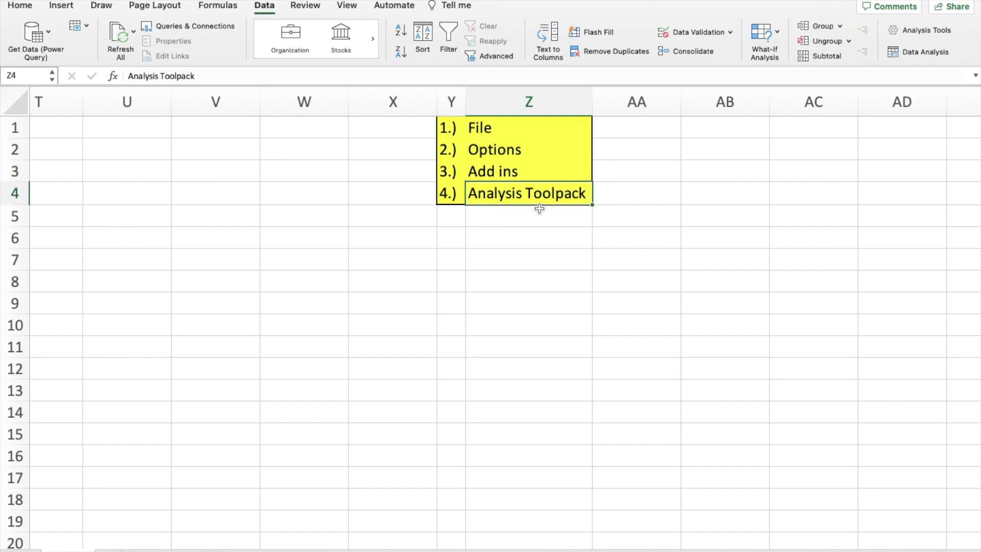
pyautogui.hscroll(-10, 539, 208)
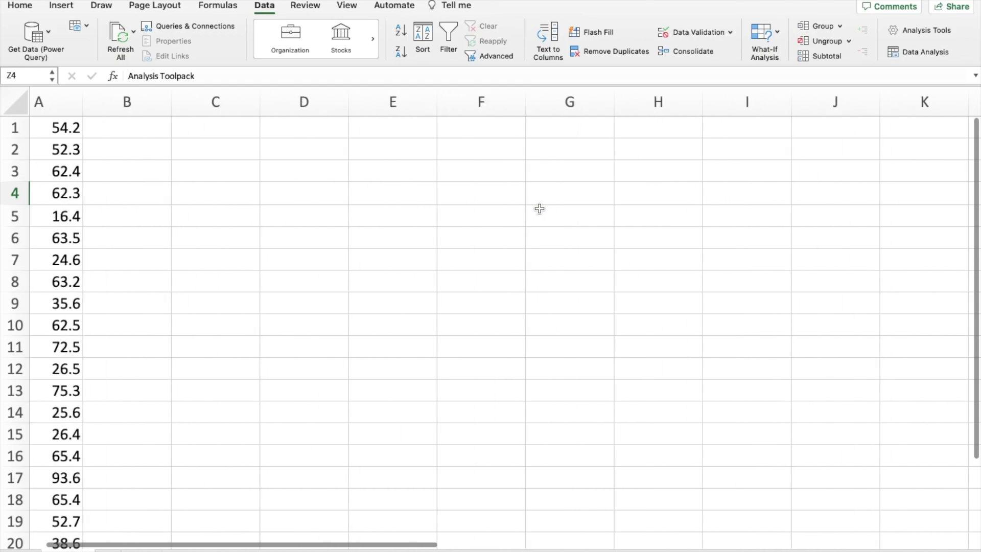
pyautogui.hscroll(-2, 540, 209)
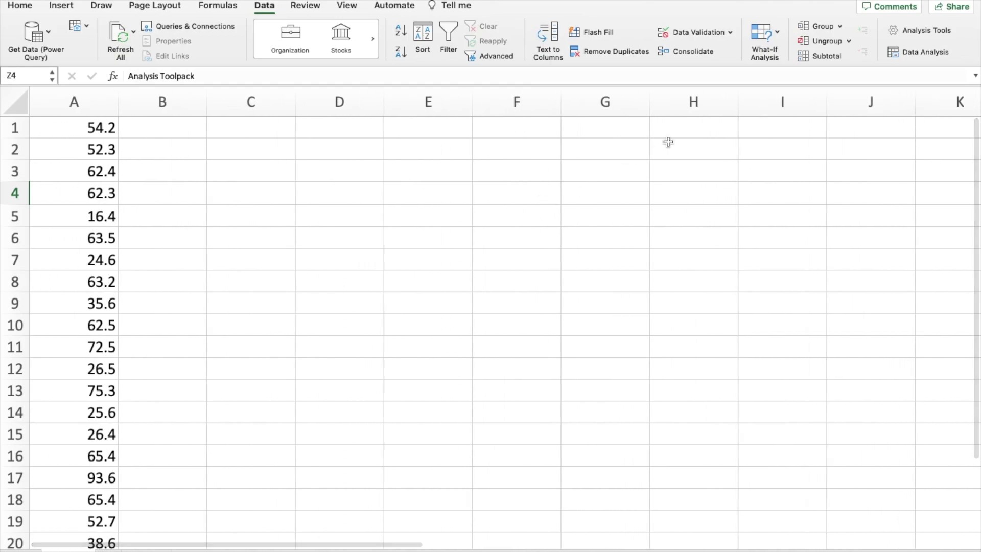
# Step: Open the Data Analysis tool list and scroll through the available tools
pyautogui.click(915, 55)
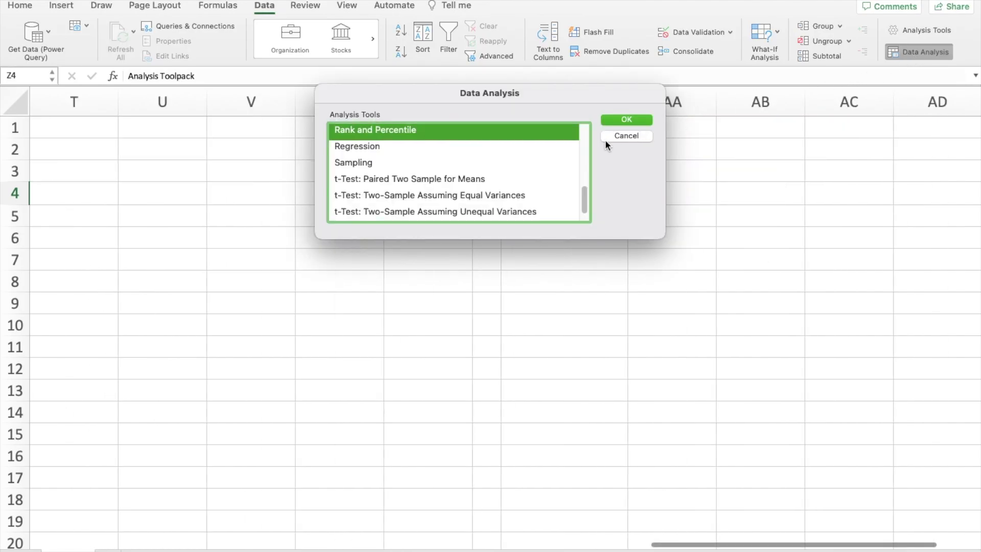
pyautogui.scroll(-1, 440, 155)
pyautogui.scroll(5, 421, 158)
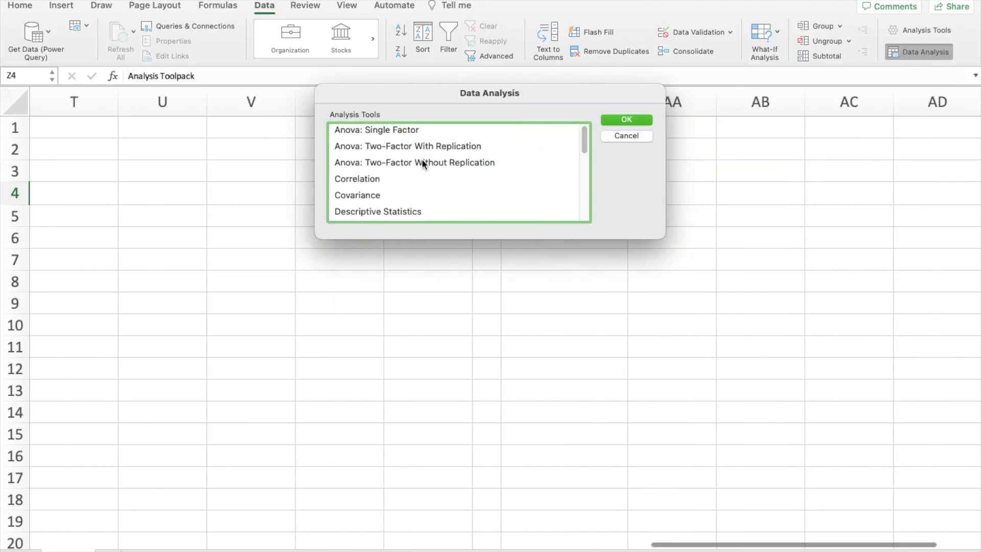
pyautogui.scroll(-5, 421, 159)
pyautogui.scroll(5, 421, 158)
# Step: Pass over Correlation, Rank and Percentile, and Regression, then confirm Descriptive Statistics
pyautogui.click(400, 183)
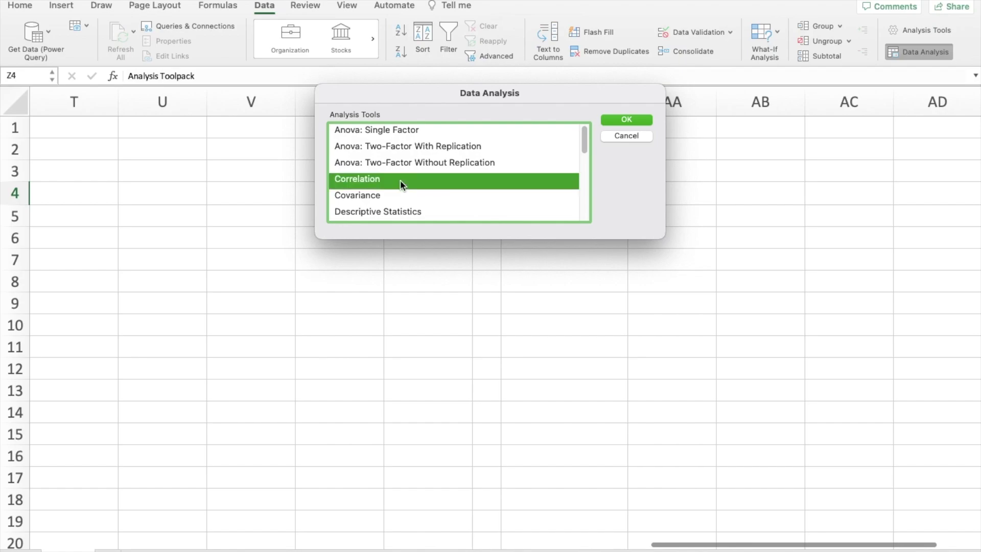
pyautogui.scroll(-5, 403, 187)
pyautogui.click(388, 197)
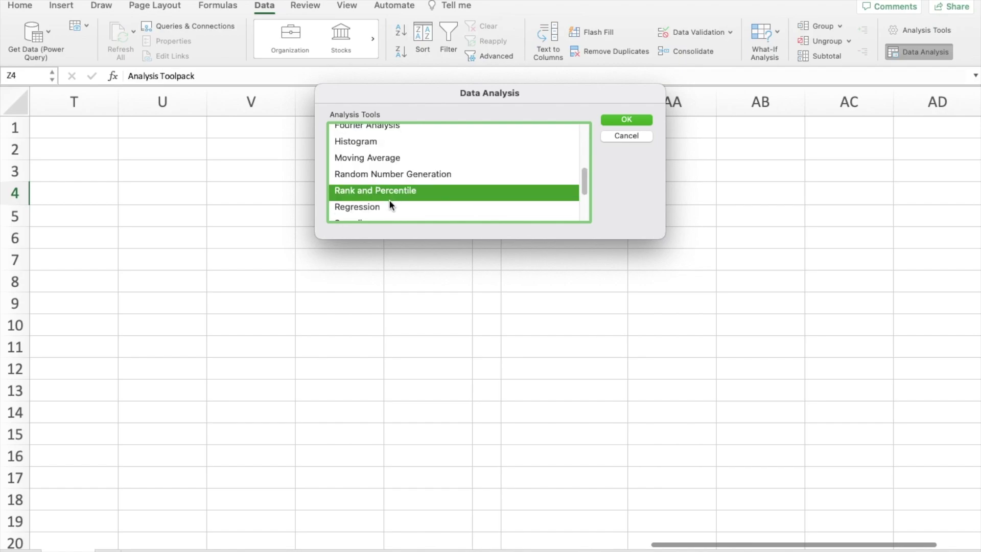
pyautogui.scroll(-1, 396, 189)
pyautogui.click(391, 193)
pyautogui.scroll(3, 418, 175)
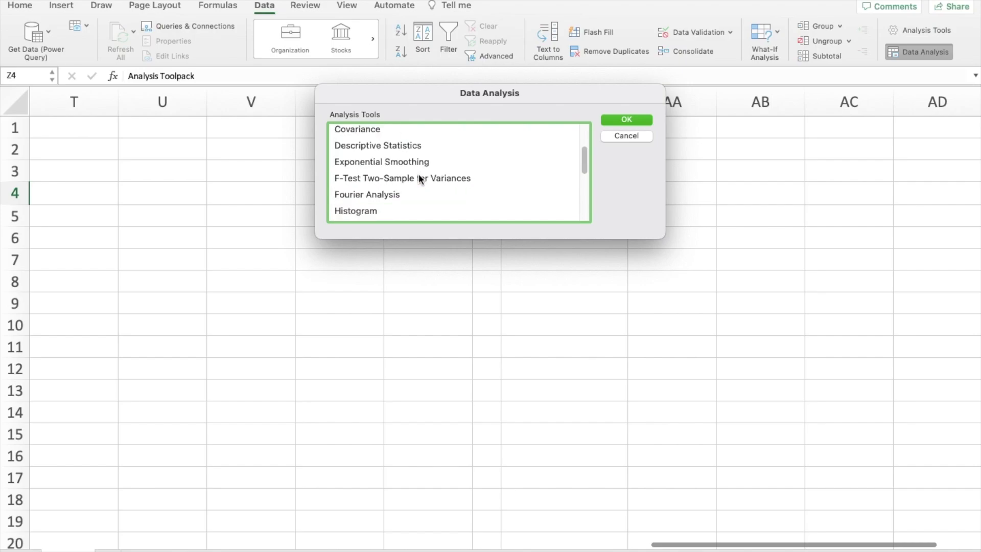
pyautogui.click(398, 148)
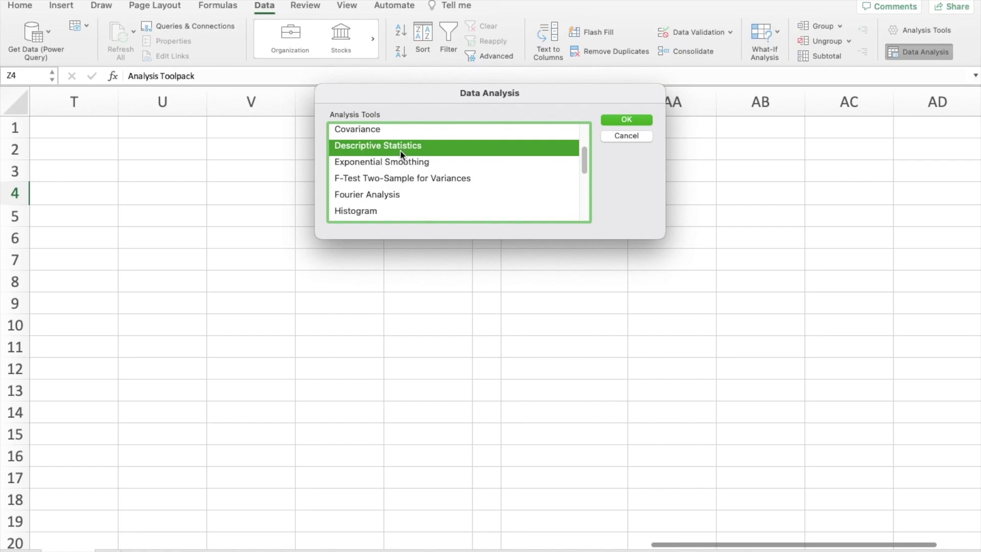
pyautogui.click(615, 122)
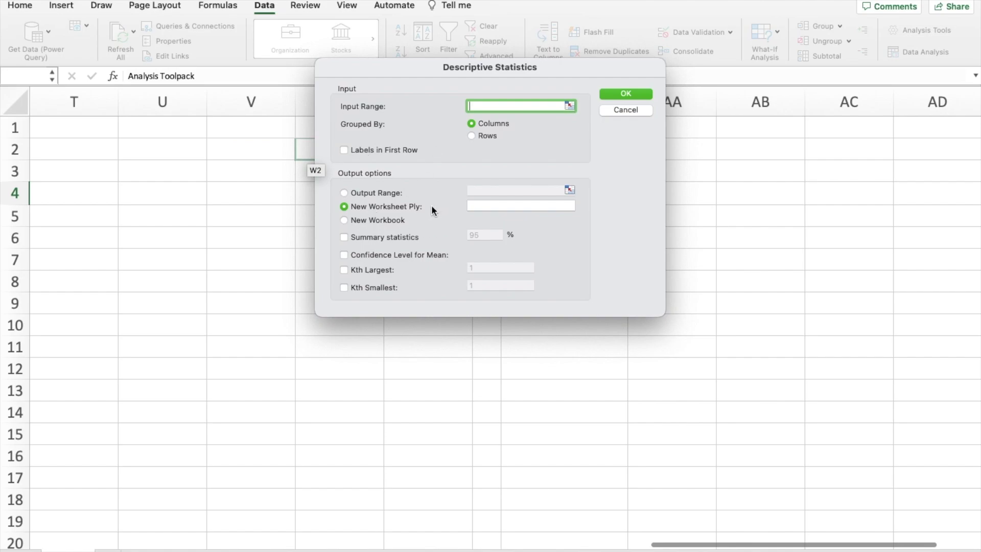
# Step: Set the Descriptive Statistics input range to $A$1:$A$25 by selecting column A's data
pyautogui.hscroll(-10, 198, 185)
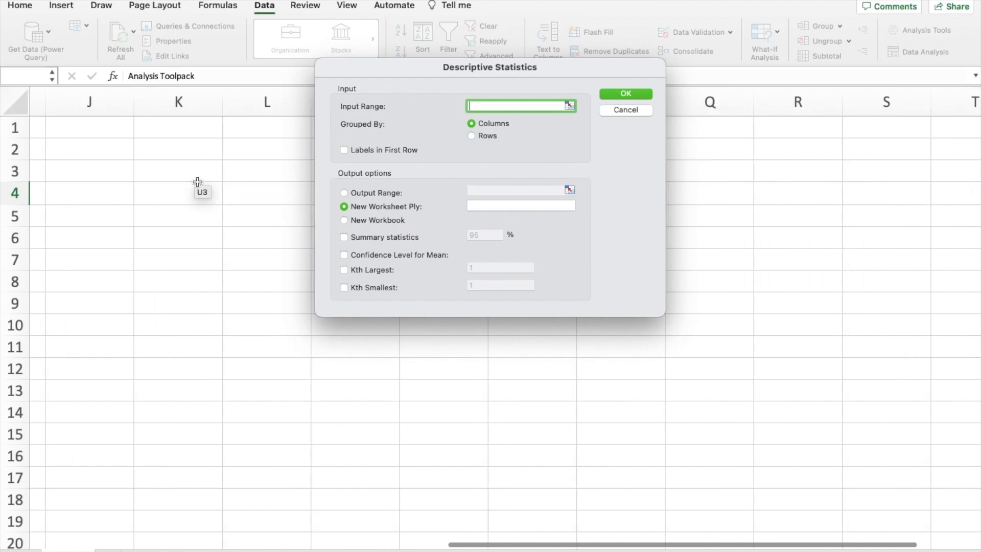
pyautogui.hscroll(-3, 197, 182)
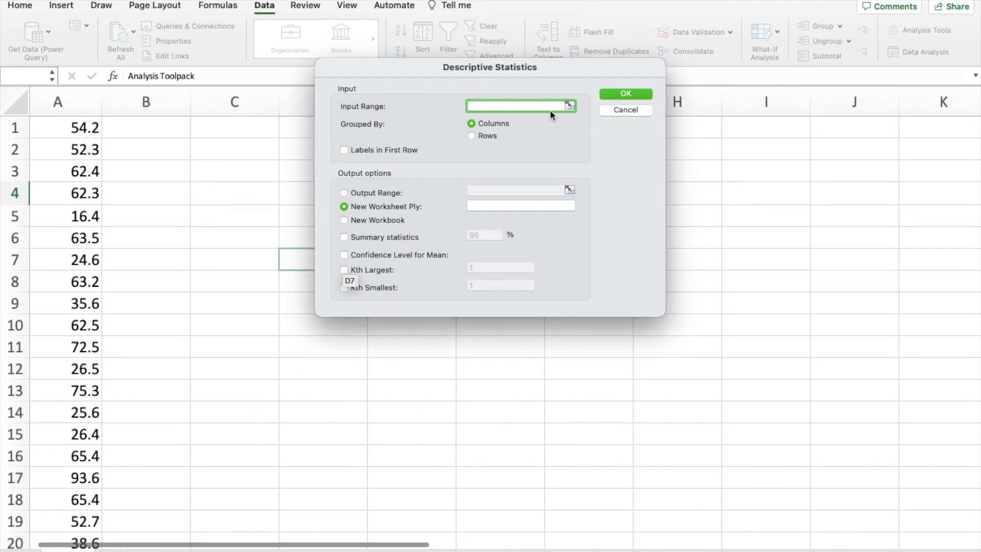
pyautogui.click(569, 105)
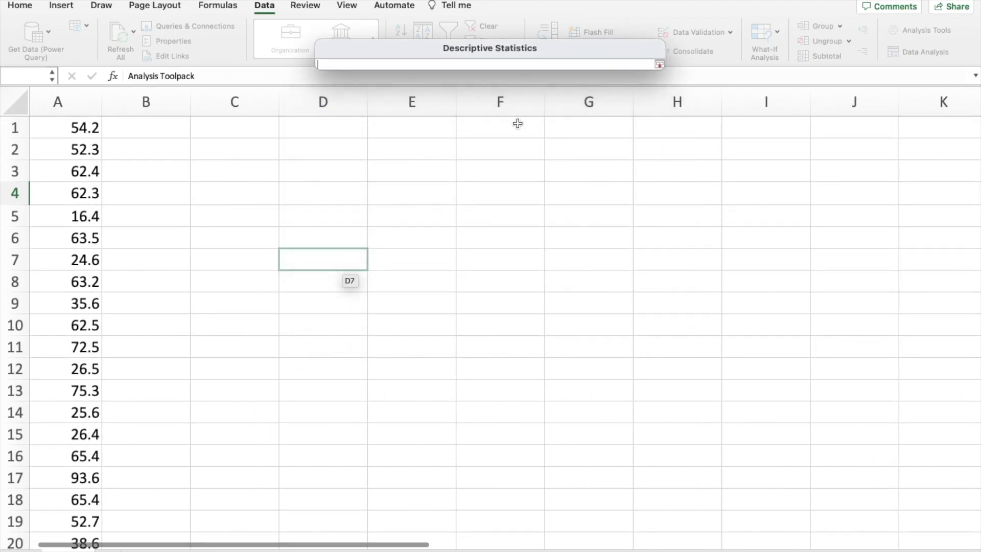
pyautogui.click(99, 124)
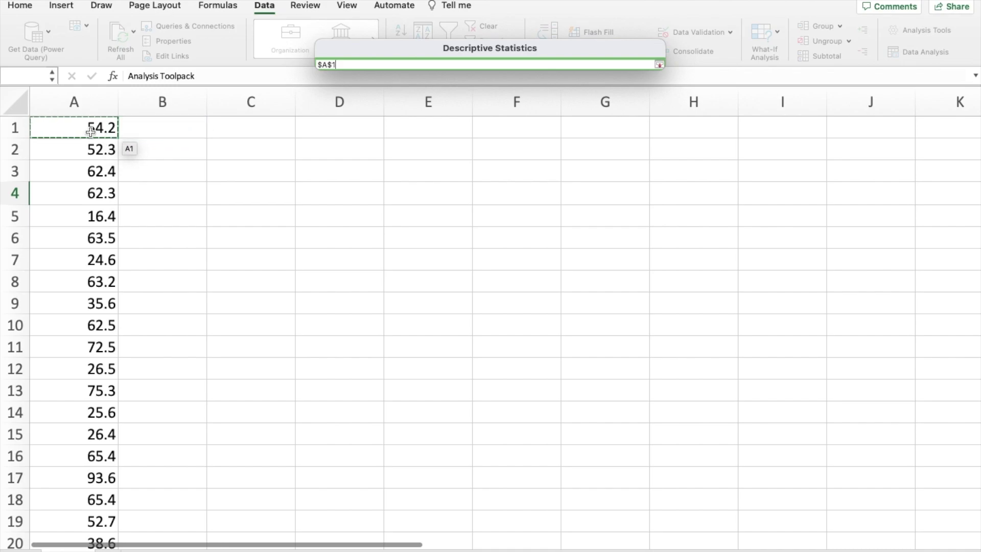
pyautogui.moveTo(100, 131); pyautogui.dragTo(82, 497)
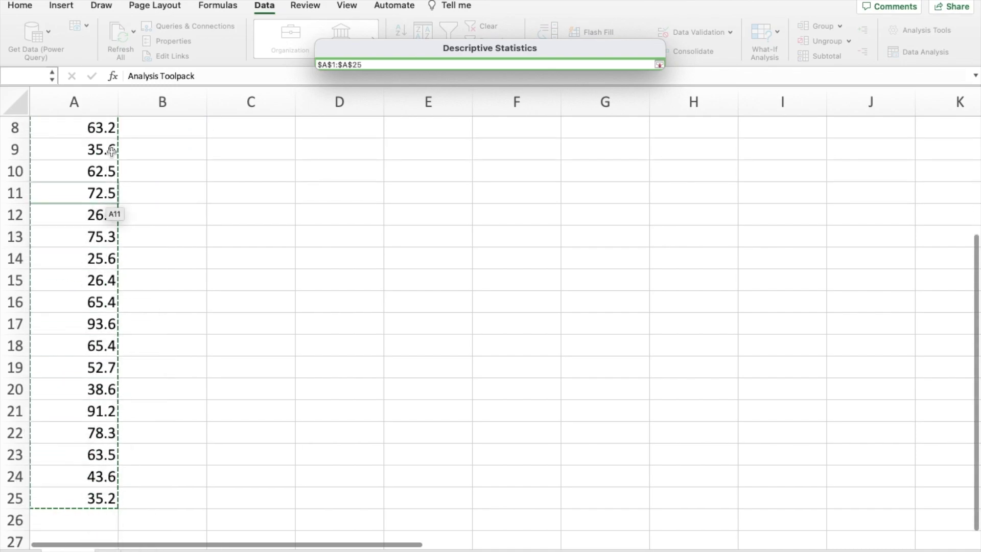
pyautogui.scroll(-8, 260, 263)
pyautogui.scroll(10, 262, 249)
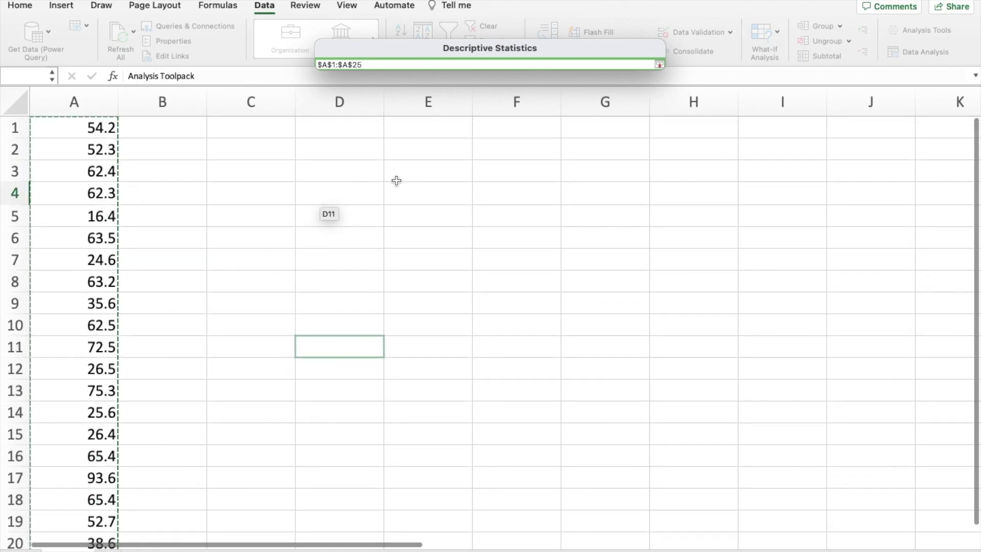
# Step: Restore the full dialog with input $A$1:$A$25 grouped by columns
pyautogui.click(659, 64)
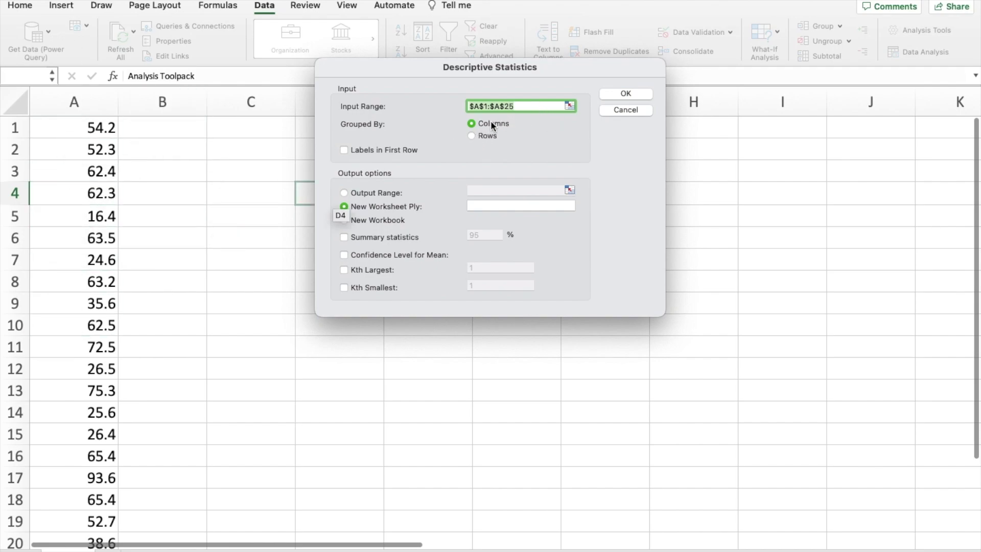
pyautogui.click(352, 150)
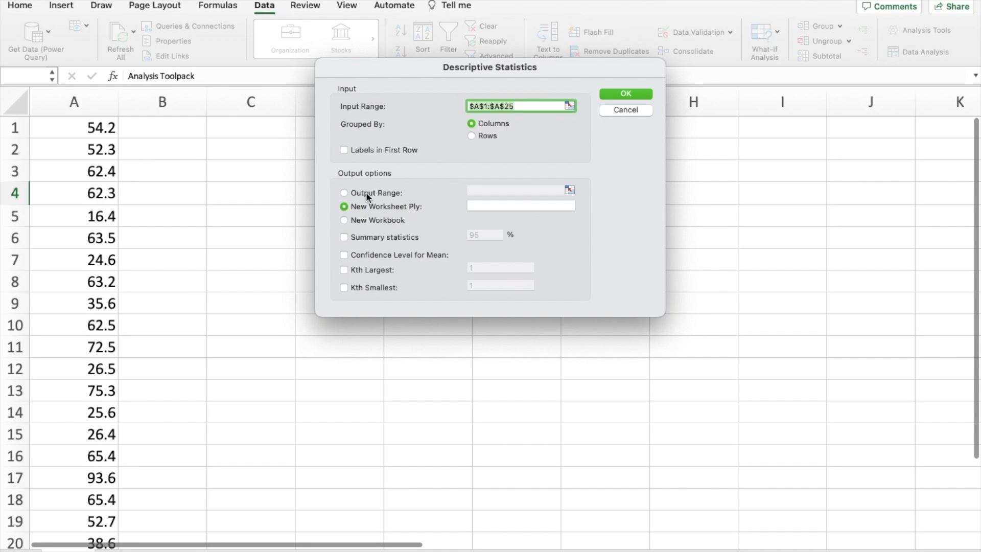
# Step: Send output to cell C4 on this sheet with Summary statistics checked, and run it
pyautogui.click(366, 192)
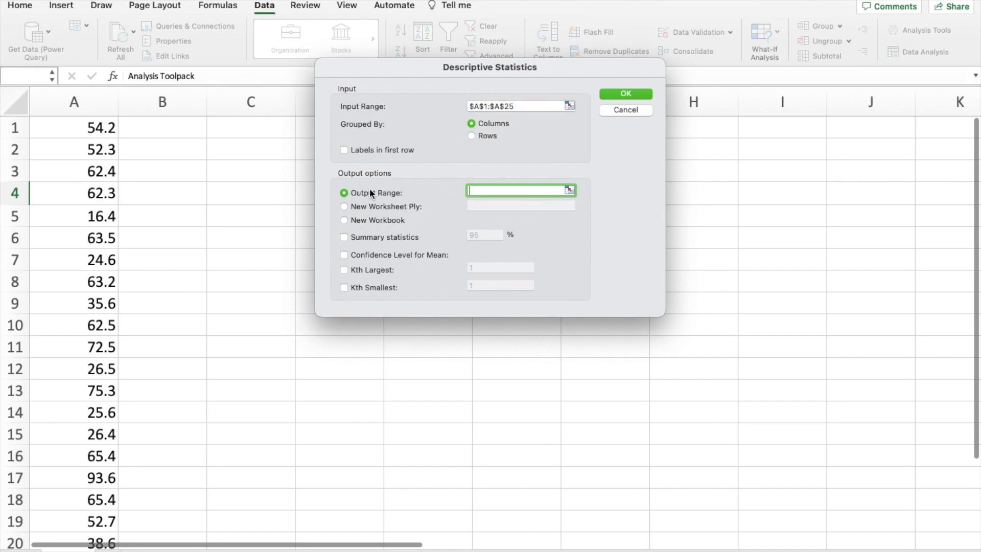
pyautogui.click(569, 190)
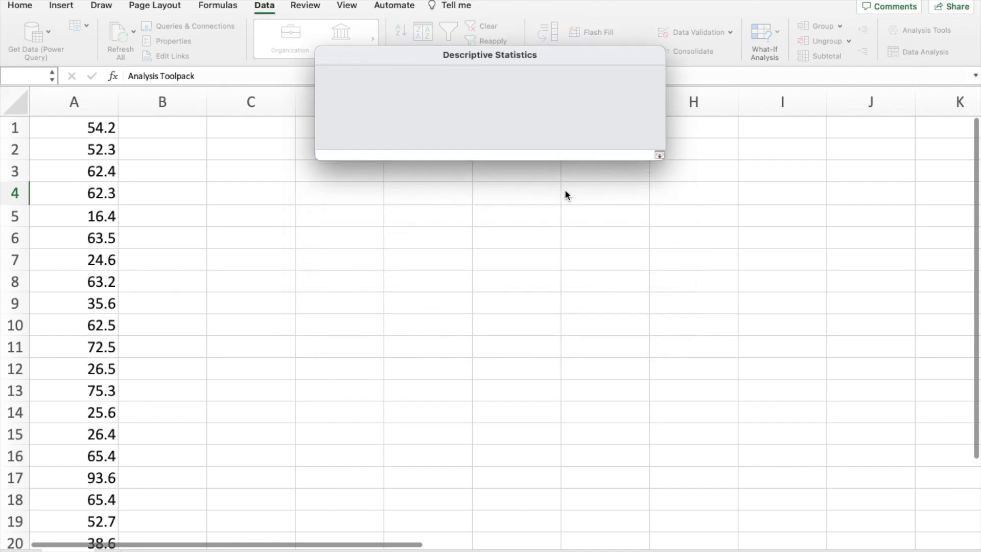
pyautogui.click(271, 195)
pyautogui.moveTo(291, 195); pyautogui.dragTo(251, 194)
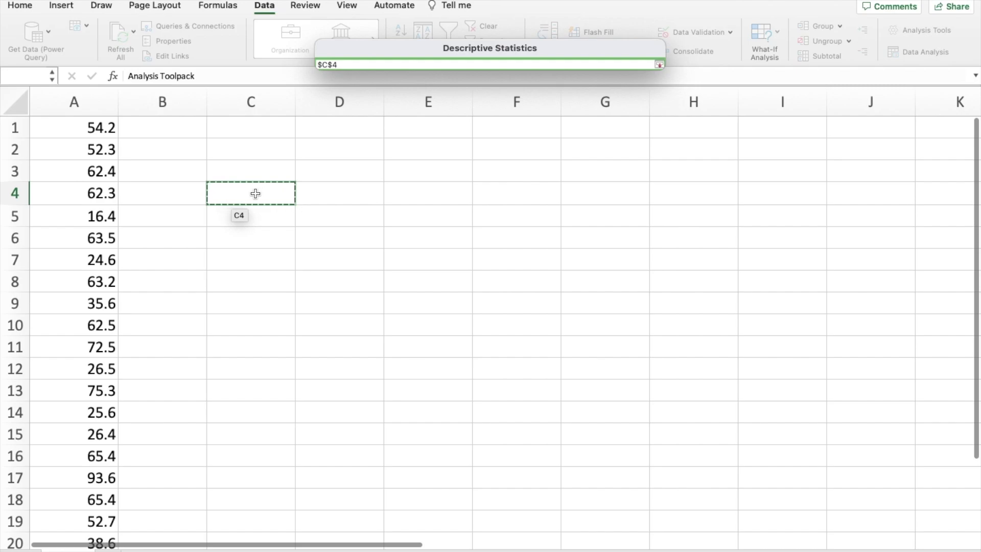
pyautogui.press('Return')
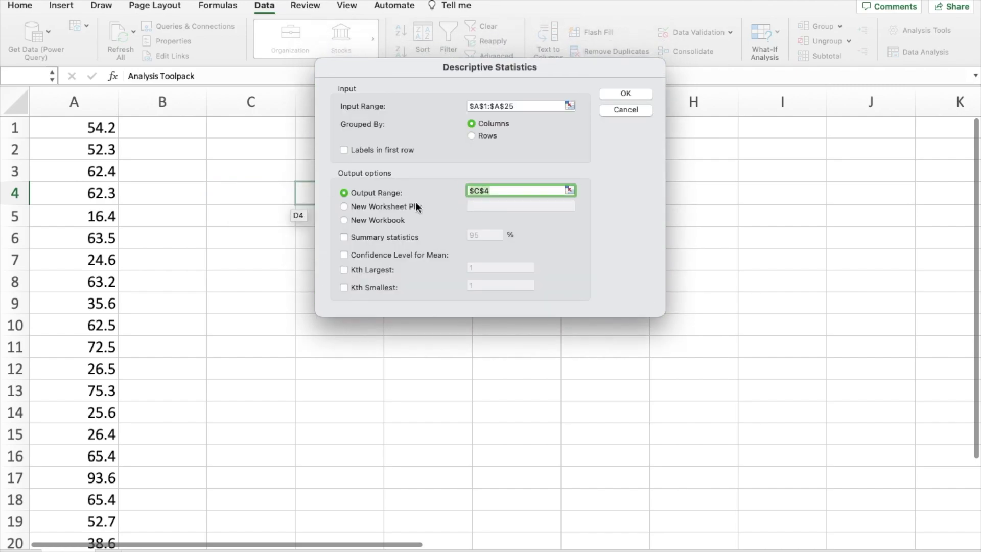
pyautogui.click(372, 237)
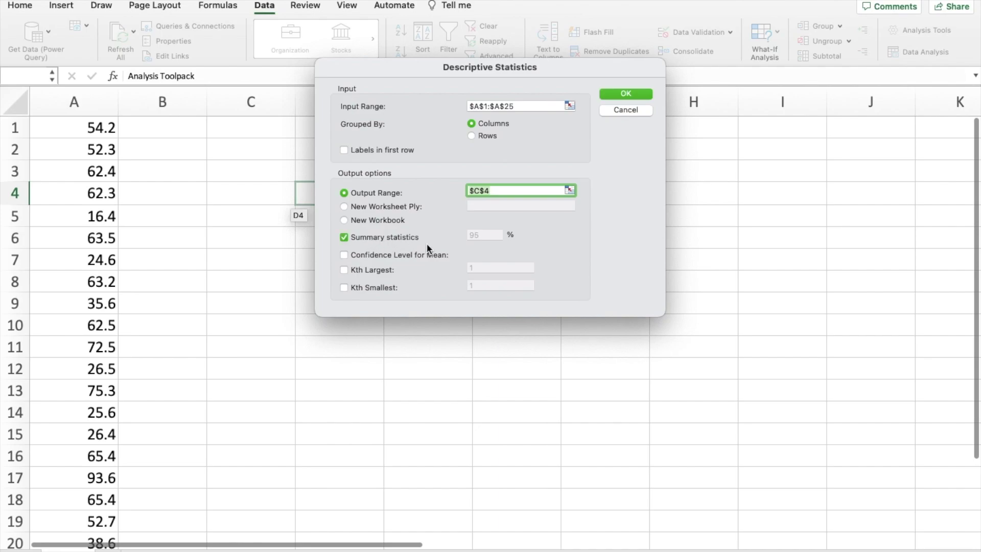
pyautogui.press('Tab')
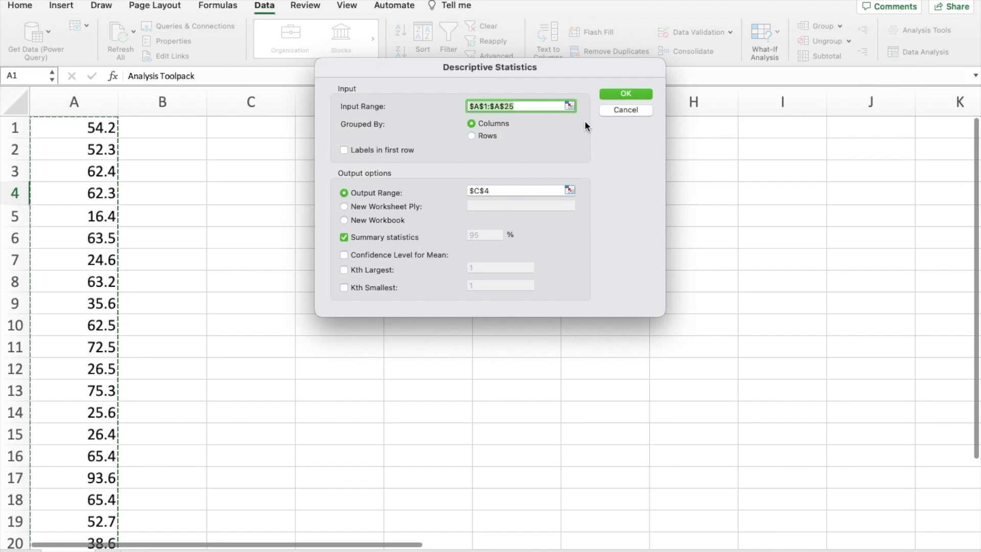
pyautogui.press('Return')
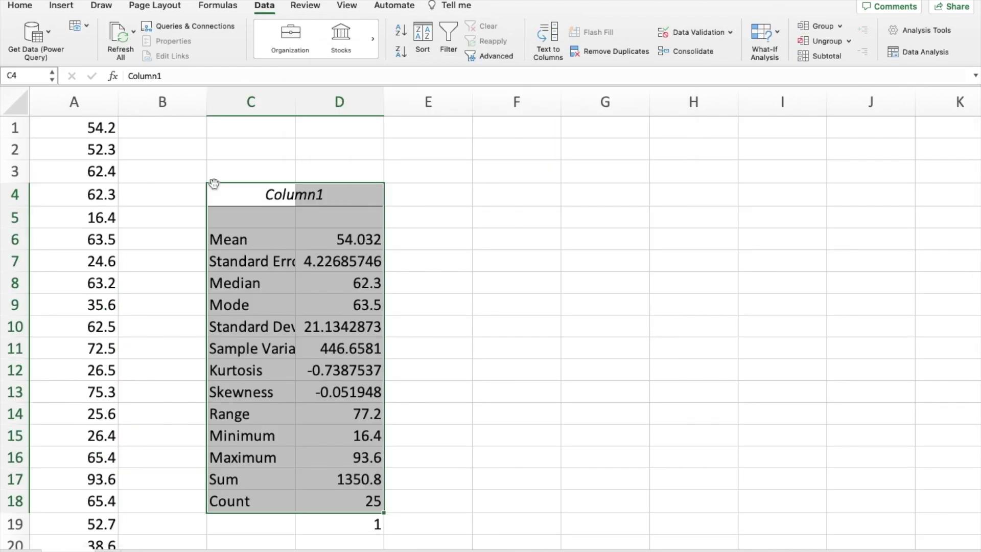
# Step: Auto-fit column C to show labels like Standard Deviation in full, then check the C6:C18 labels
pyautogui.click(291, 192)
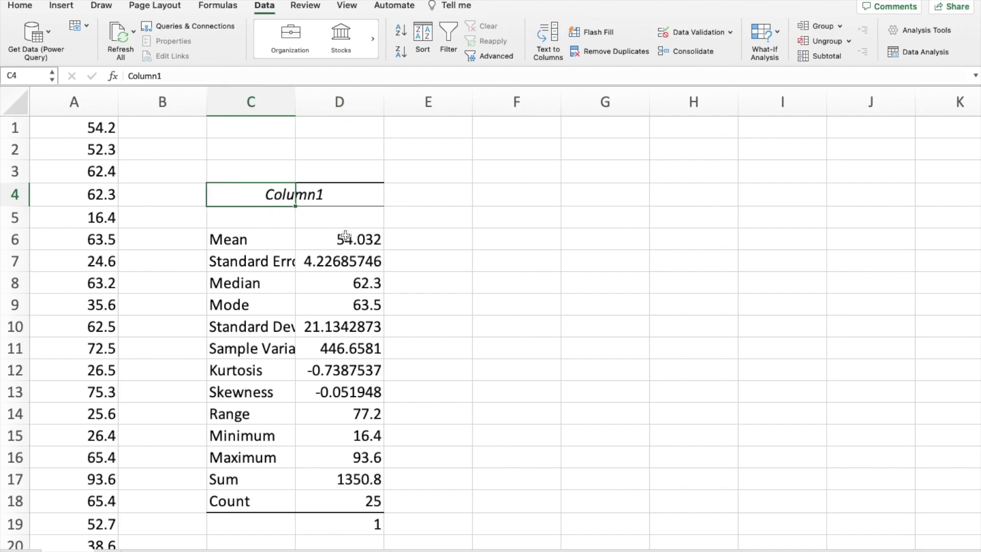
pyautogui.moveTo(295, 106); pyautogui.dragTo(294, 106)
pyautogui.doubleClick(294, 106)
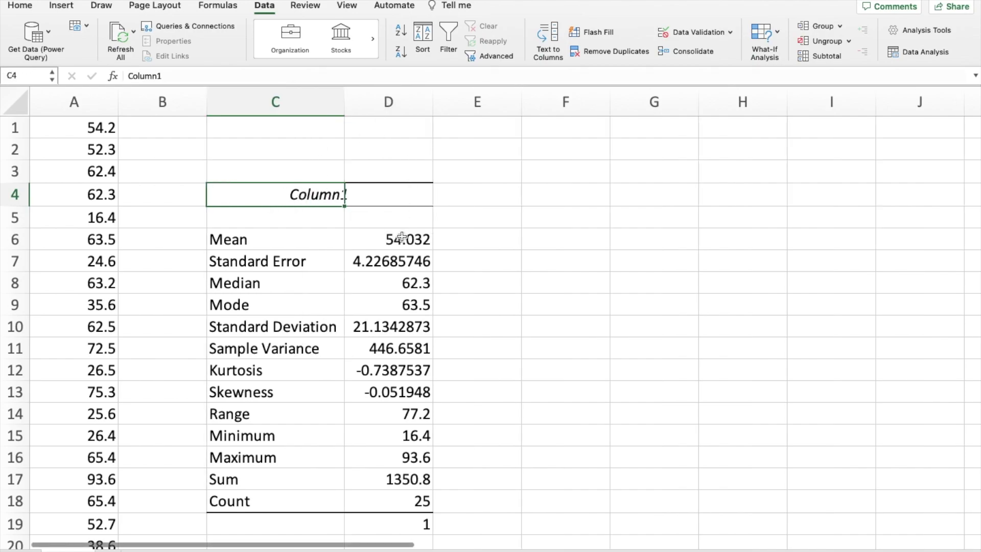
pyautogui.moveTo(274, 236); pyautogui.dragTo(286, 501)
pyautogui.click(274, 238)
pyautogui.press('Down')
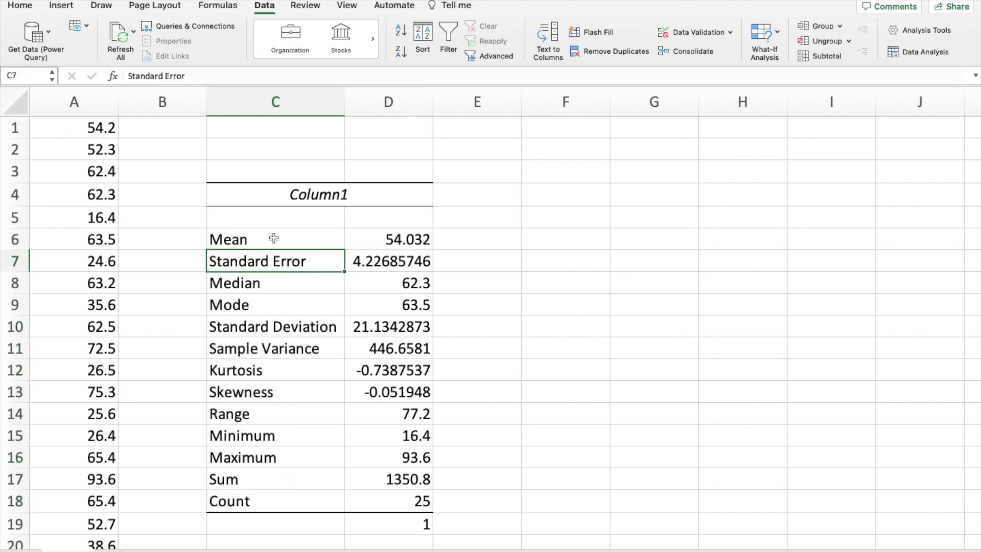
pyautogui.press('Down')
pyautogui.press('Down')
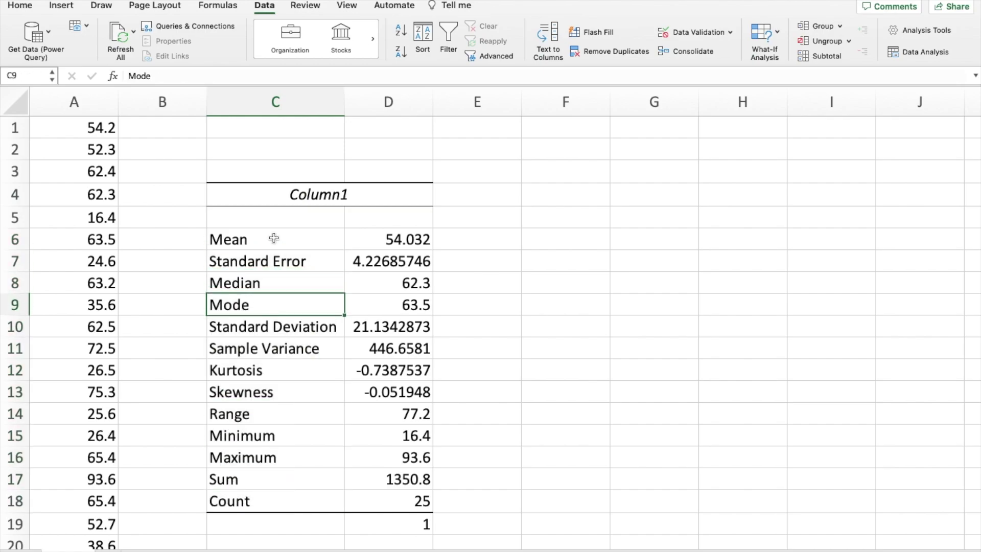
pyautogui.press('Down')
pyautogui.press('Down')
pyautogui.press('Down')
pyautogui.press('Down')
pyautogui.press('Down')
pyautogui.press('Down')
pyautogui.press('Down')
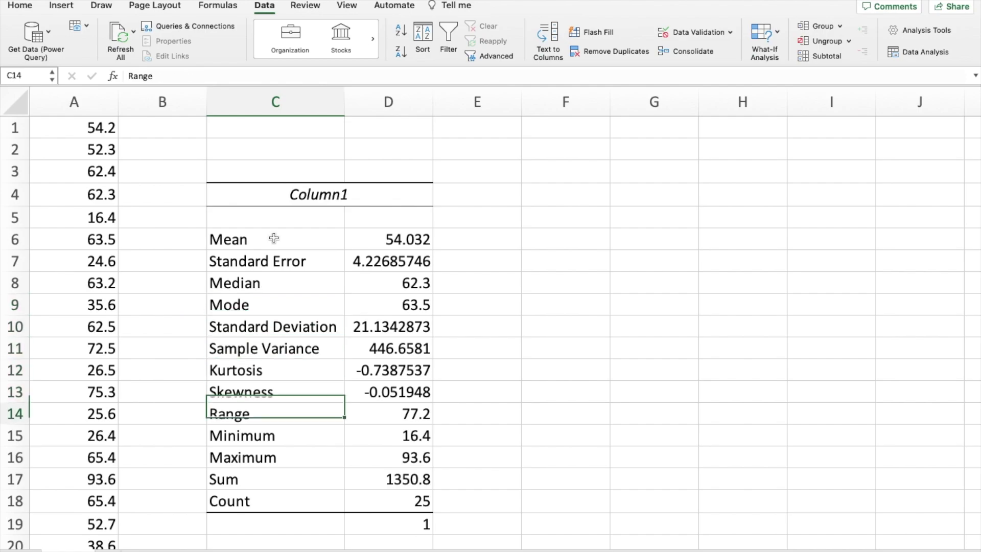
pyautogui.moveTo(378, 238); pyautogui.dragTo(403, 284)
# Step: Format D6:D18 as Number with 2 decimal places, so Mean reads 54.03
pyautogui.moveTo(411, 351); pyautogui.dragTo(408, 501)
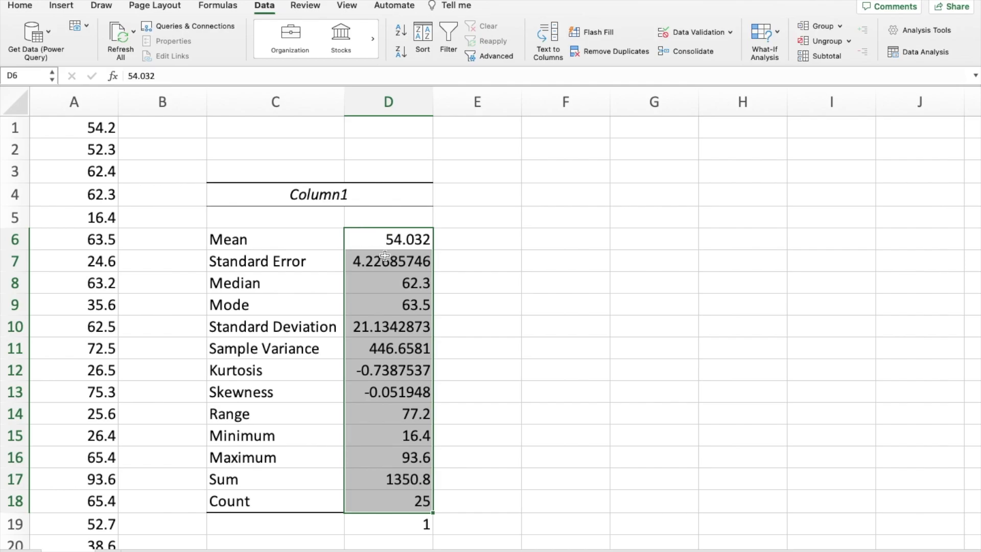
pyautogui.rightClick(391, 314)
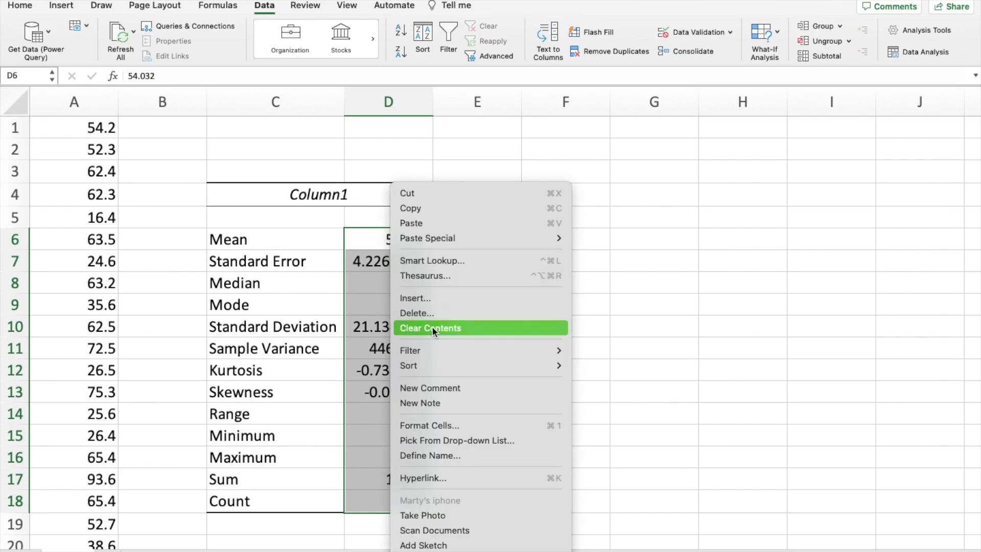
pyautogui.click(452, 426)
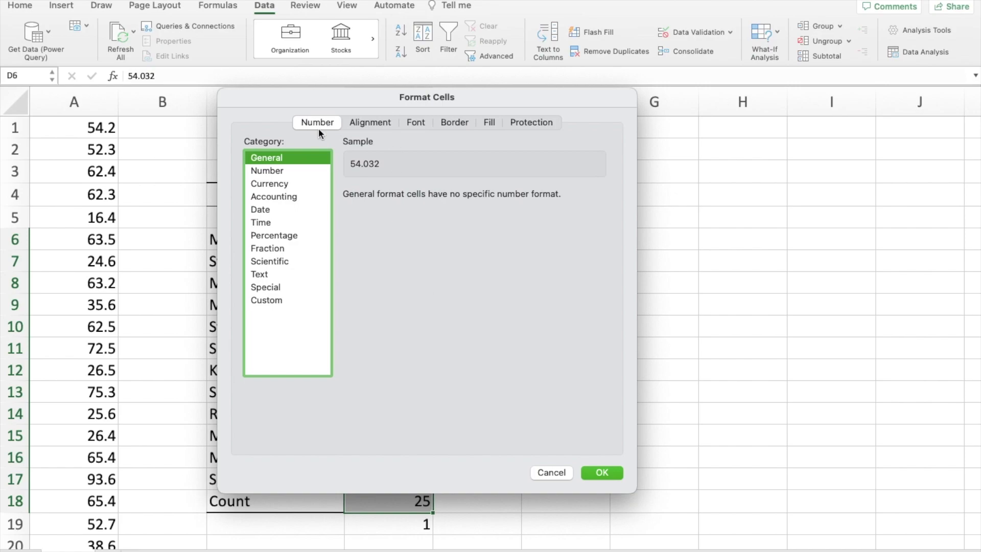
pyautogui.click(280, 173)
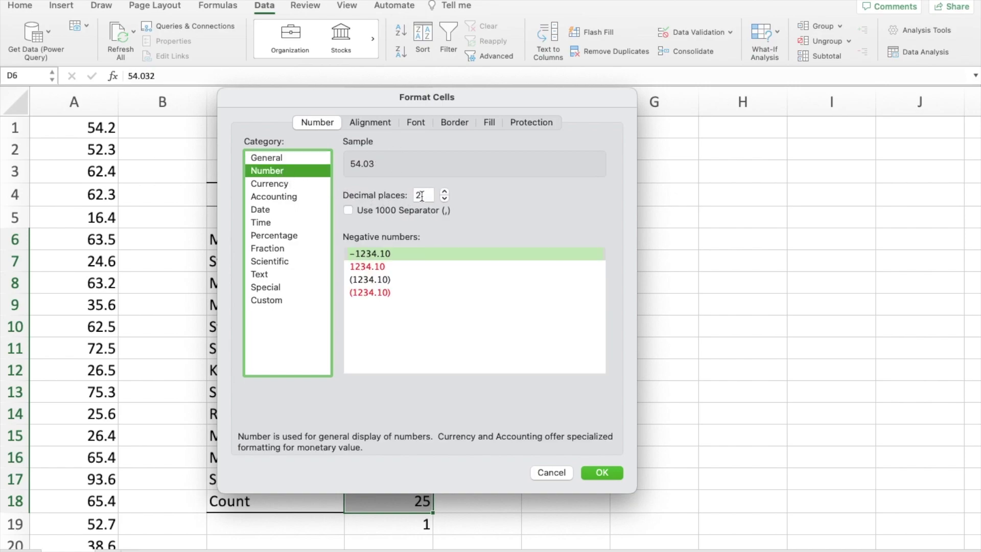
pyautogui.click(601, 472)
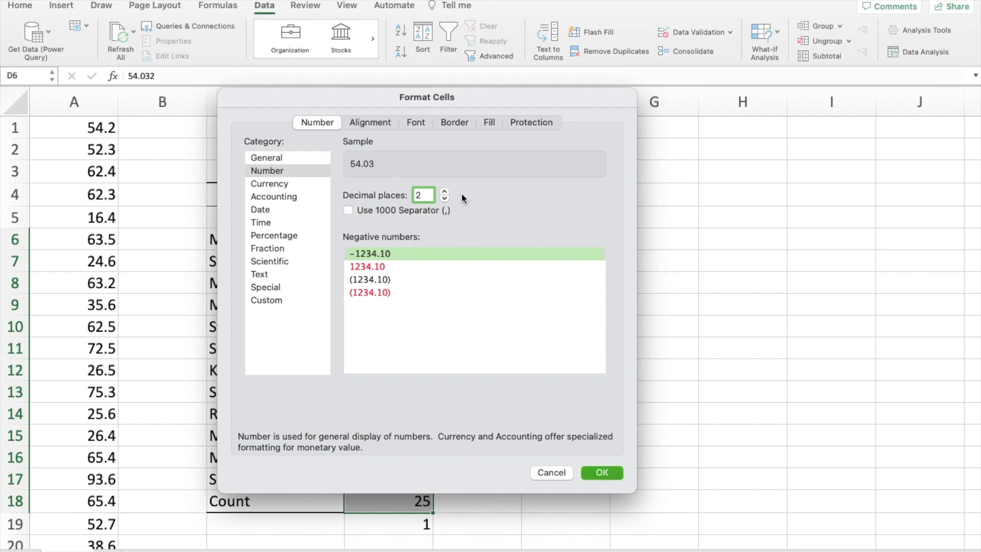
pyautogui.click(565, 307)
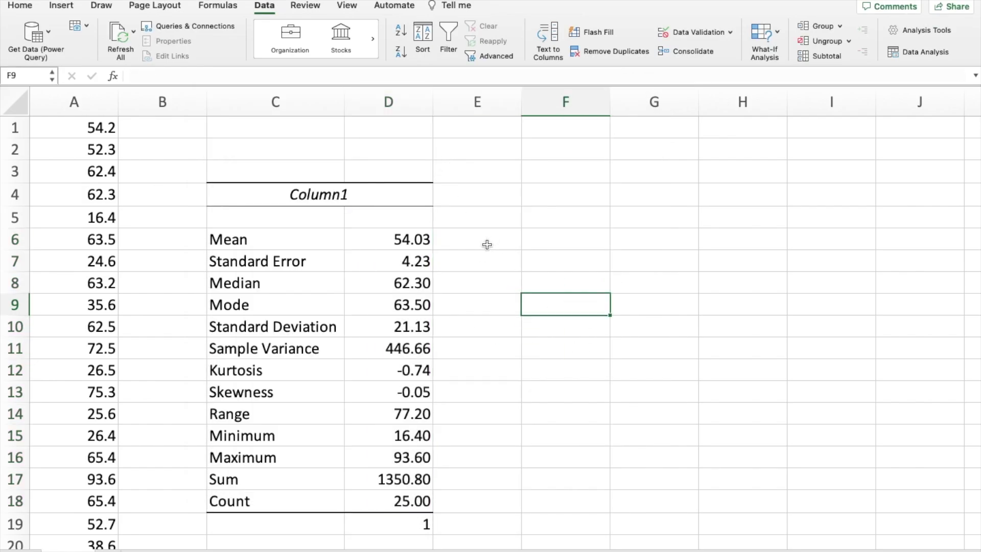
# Step: Replace the Column1 heading in C4 with 'Descriptive Summary Statistics'
pyautogui.click(317, 186)
pyautogui.write('De')
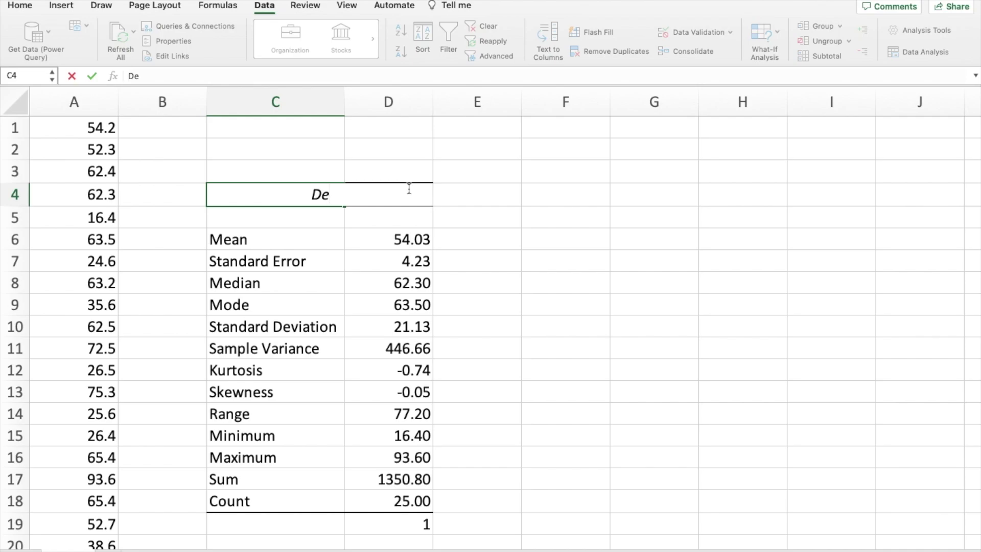
pyautogui.write('scriptive Summary Stat')
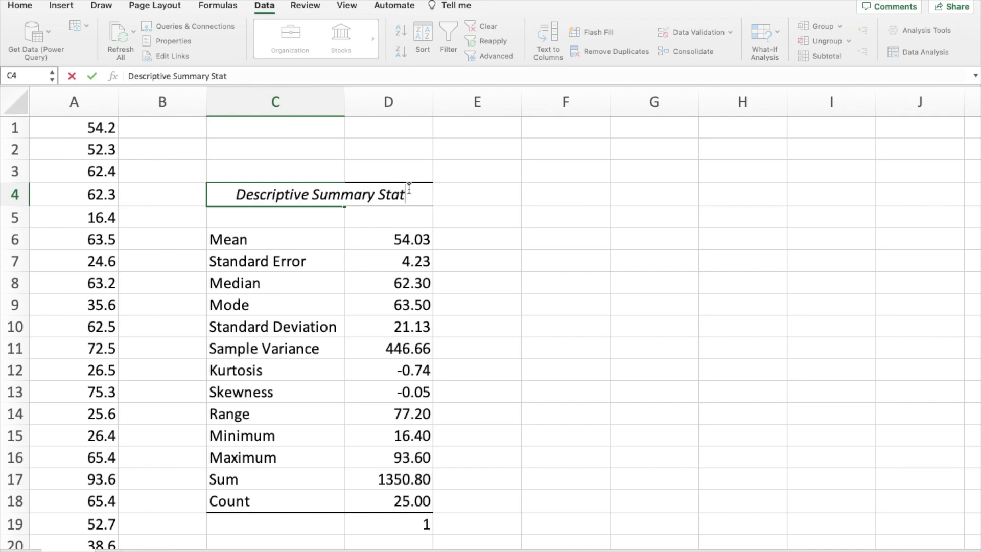
pyautogui.press('BackSpace')
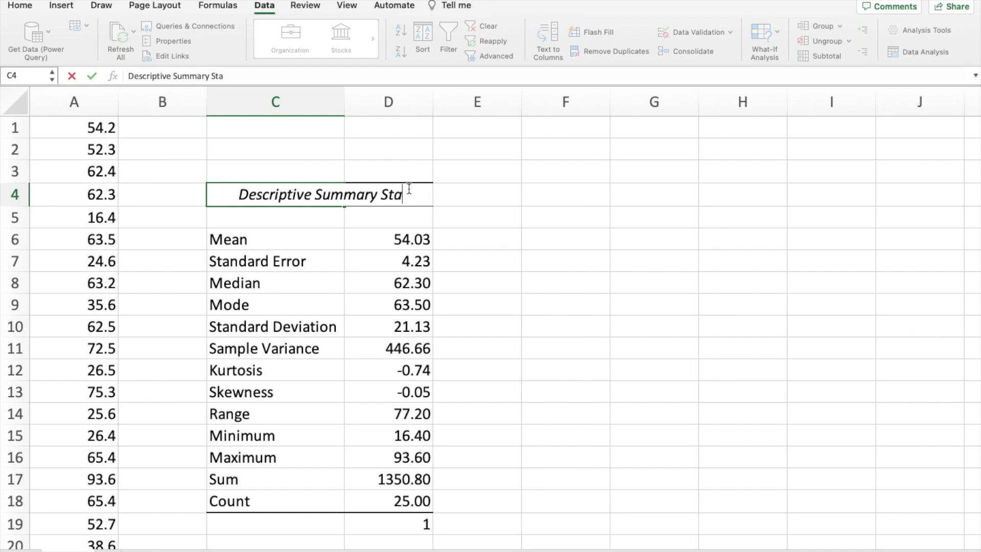
pyautogui.write('tistics')
pyautogui.press('Return')
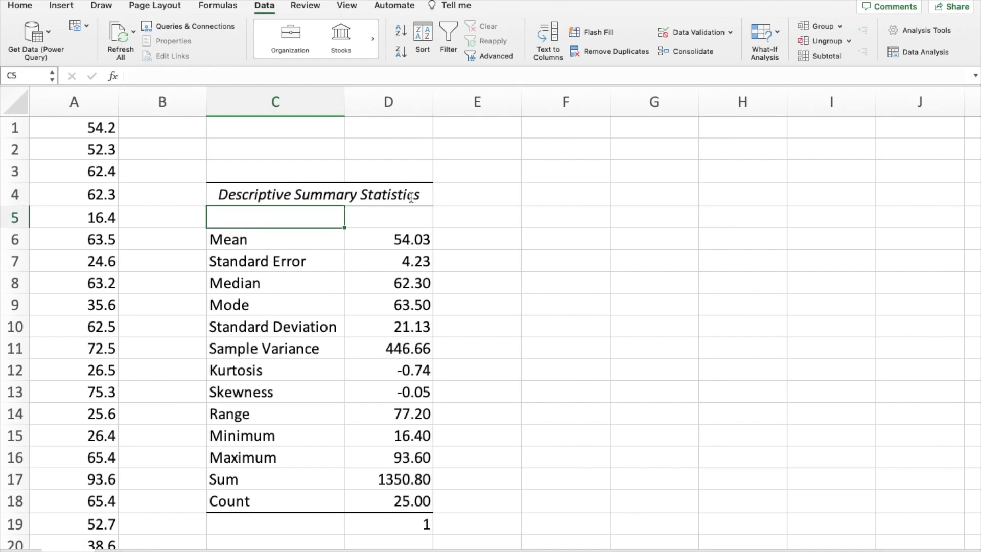
pyautogui.click(711, 219)
pyautogui.scroll(-5, 247, 324)
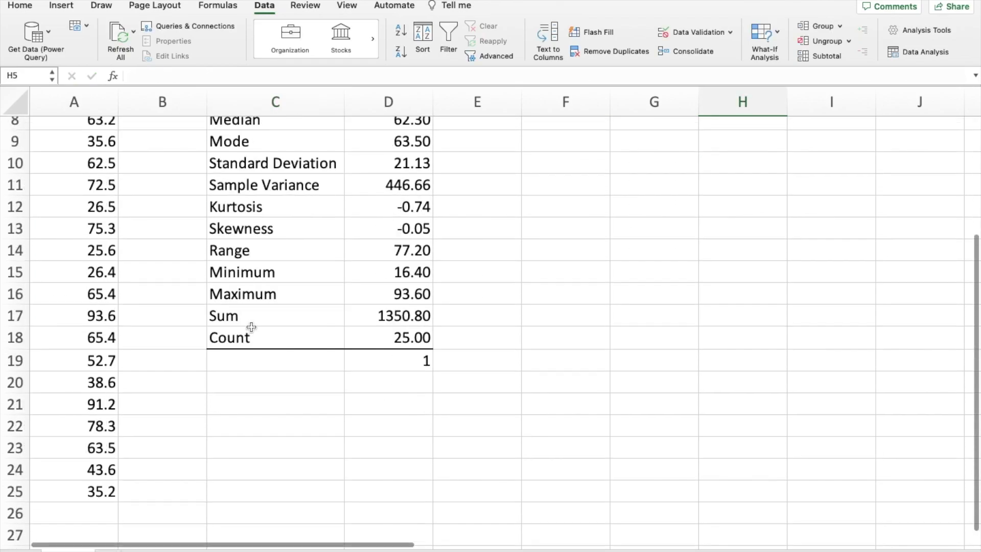
pyautogui.scroll(5, 251, 327)
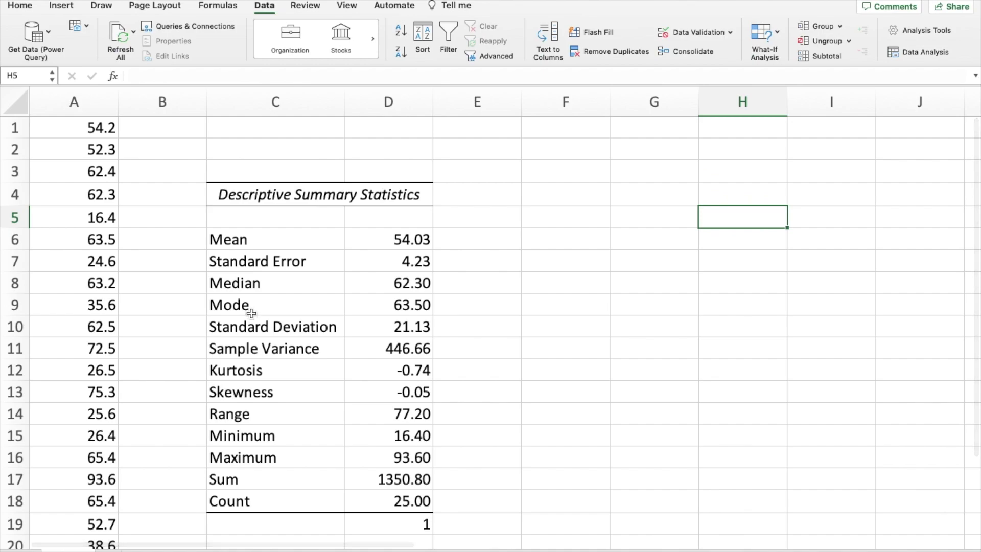